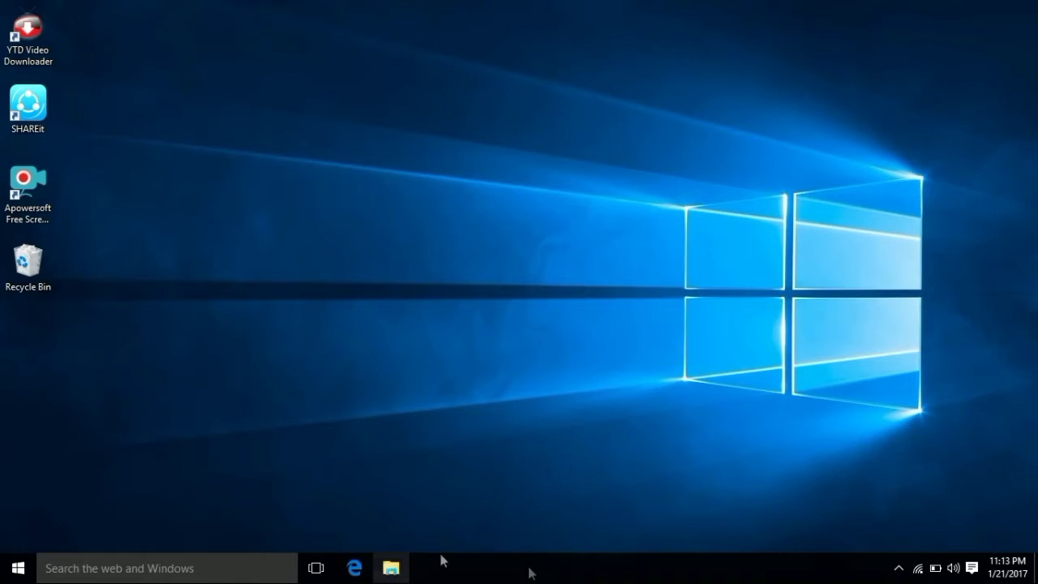
# Launch UC Browser, search 'you tube', open the YouTube site, then close the browser
pyautogui.click(16, 567)
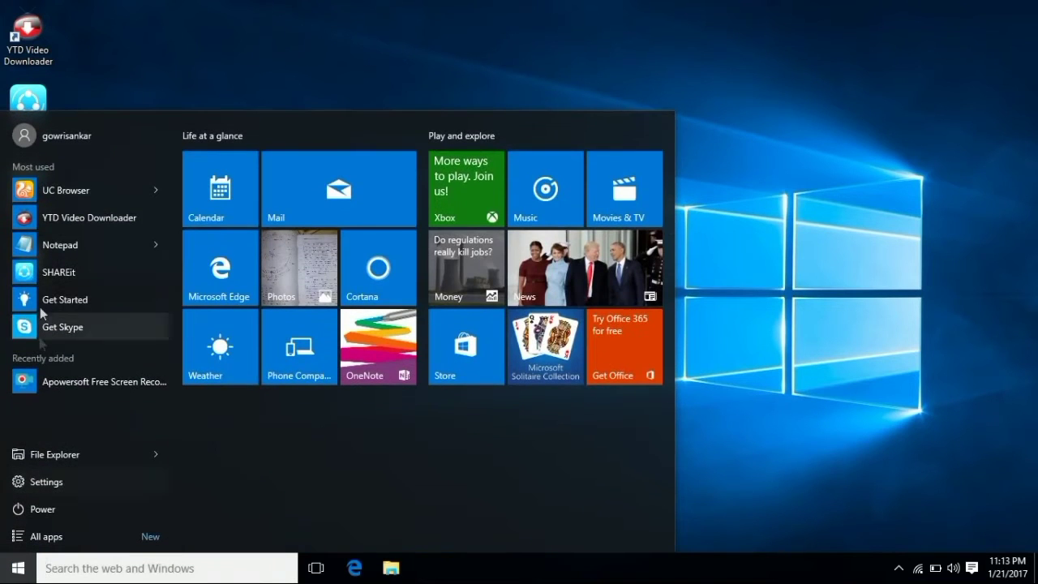
pyautogui.click(51, 191)
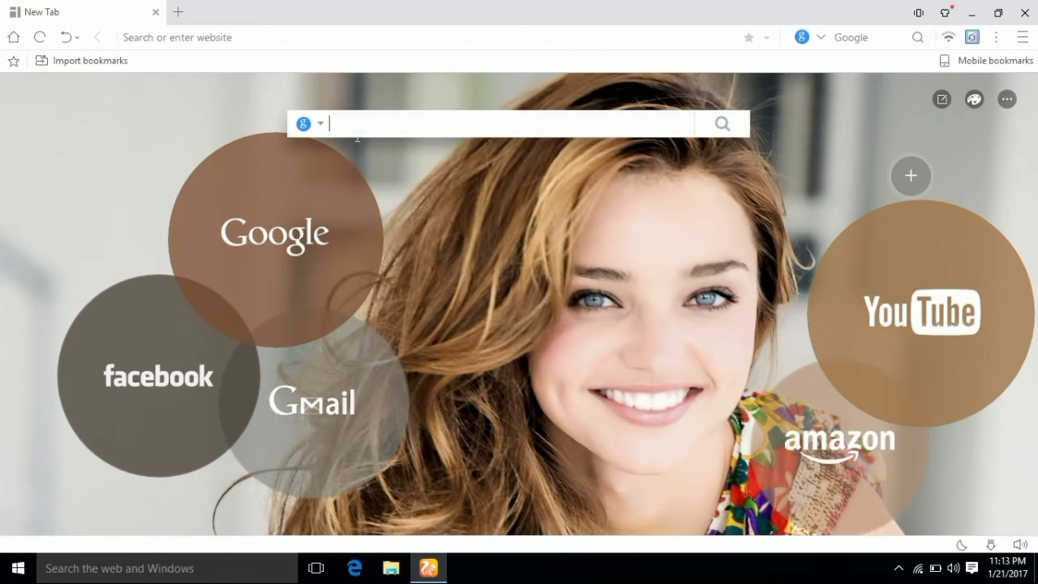
pyautogui.write('you t')
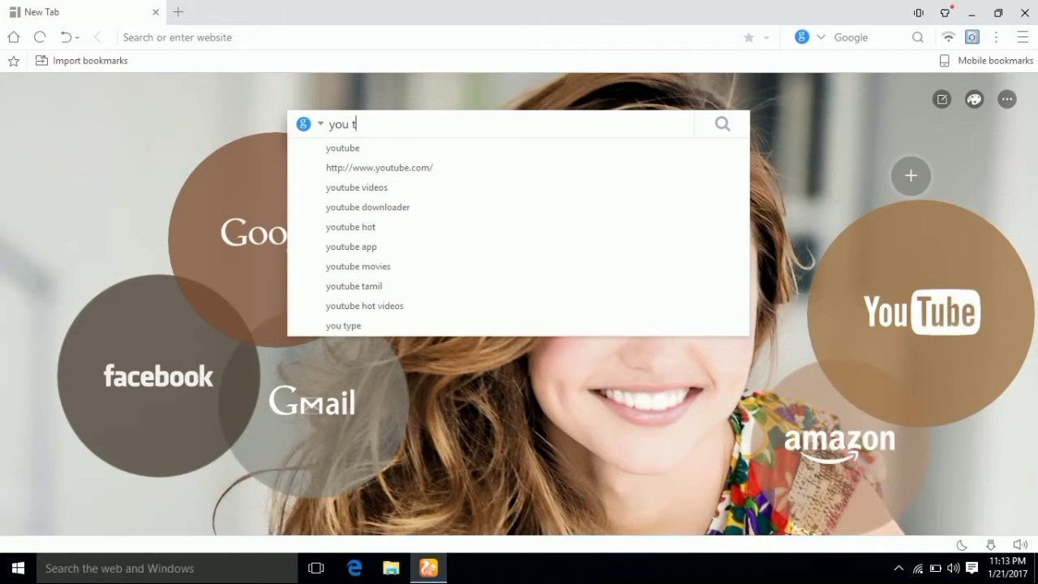
pyautogui.write('ube')
pyautogui.press('Return')
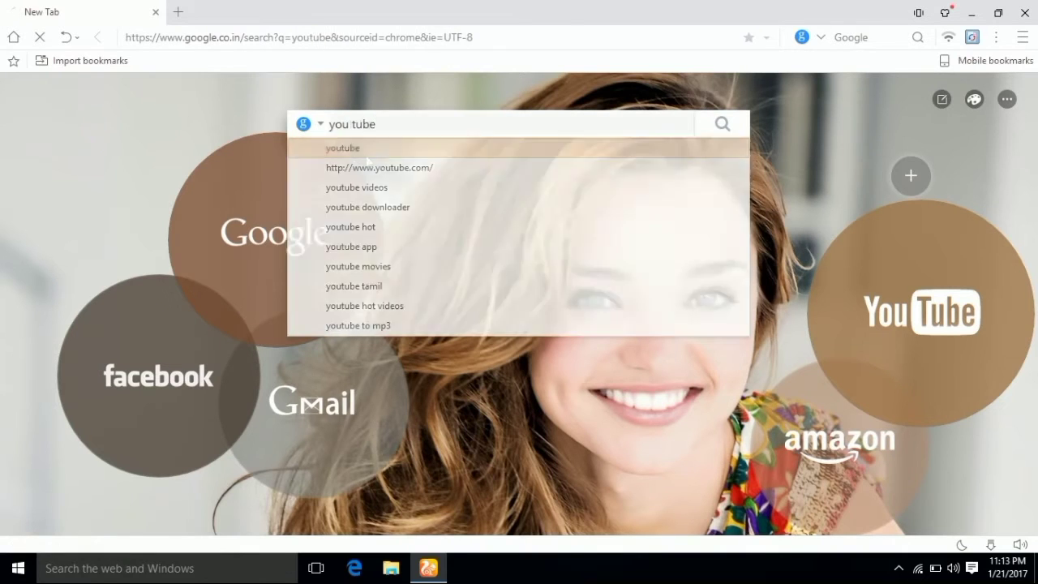
pyautogui.click(366, 153)
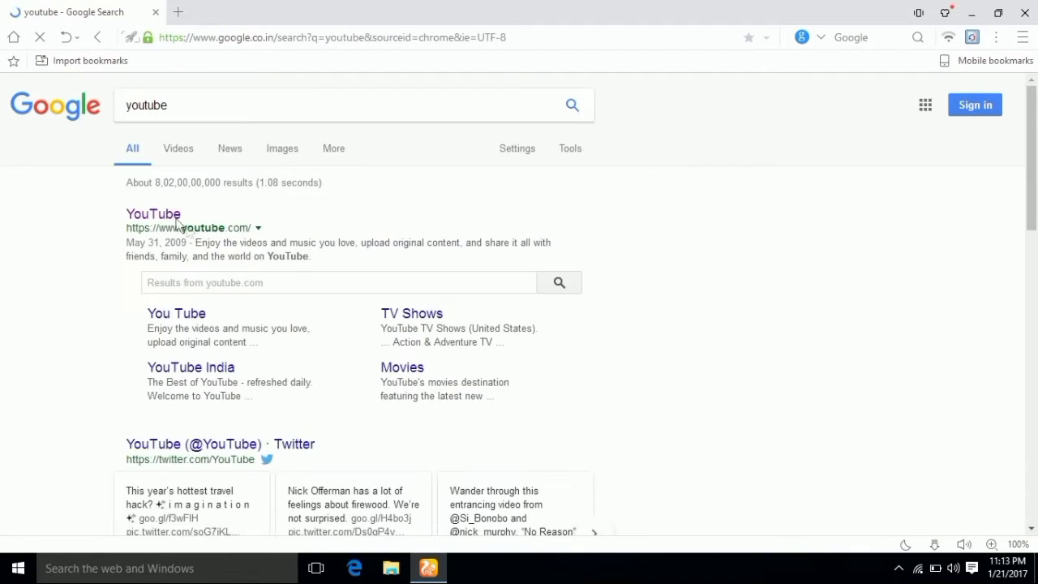
pyautogui.click(171, 215)
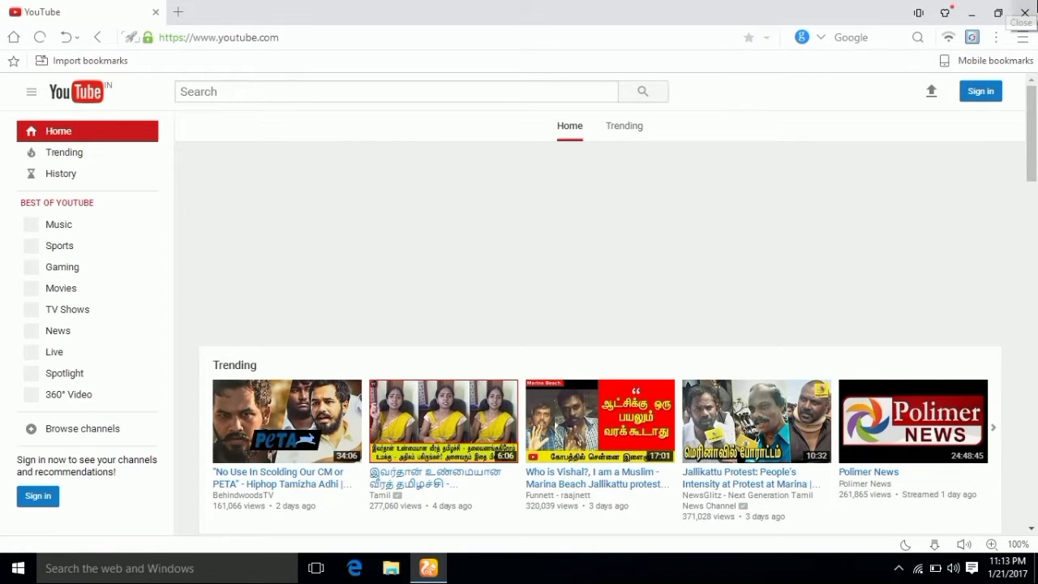
pyautogui.click(1025, 14)
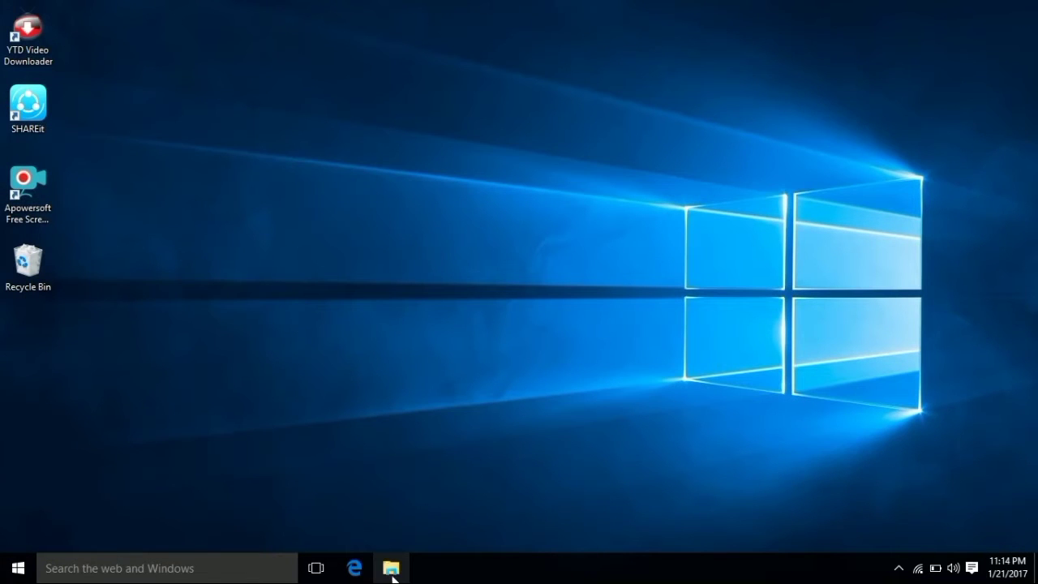
# In File Explorer, browse This PC > Local Disk (C:) > Windows
pyautogui.click(391, 568)
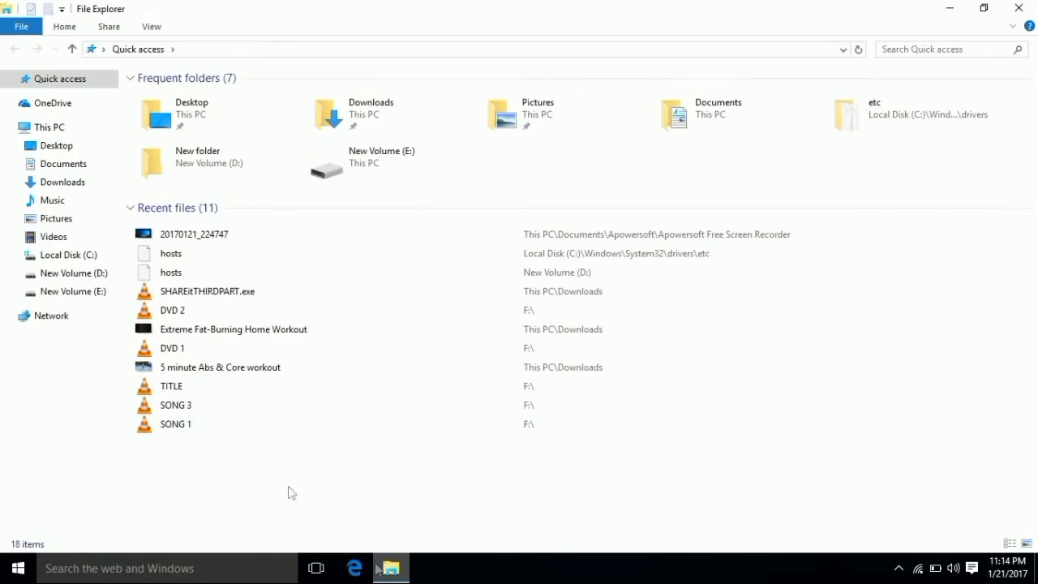
pyautogui.click(82, 127)
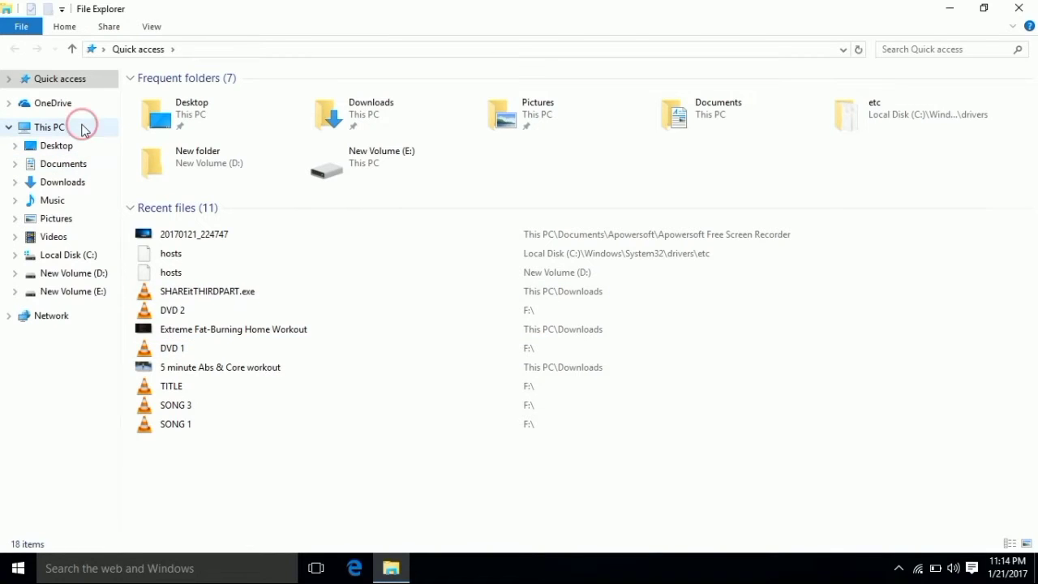
pyautogui.doubleClick(248, 232)
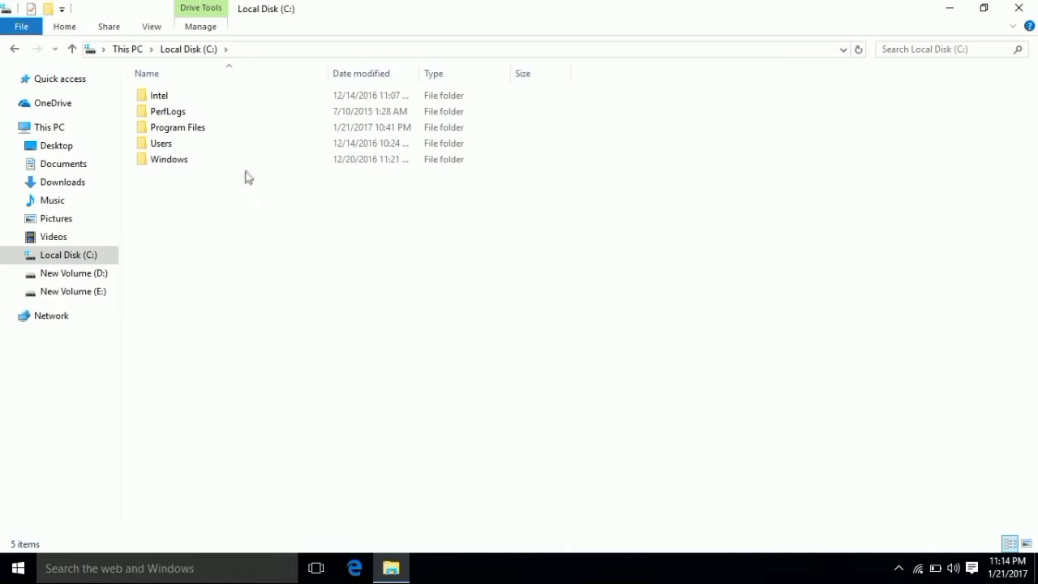
pyautogui.doubleClick(247, 165)
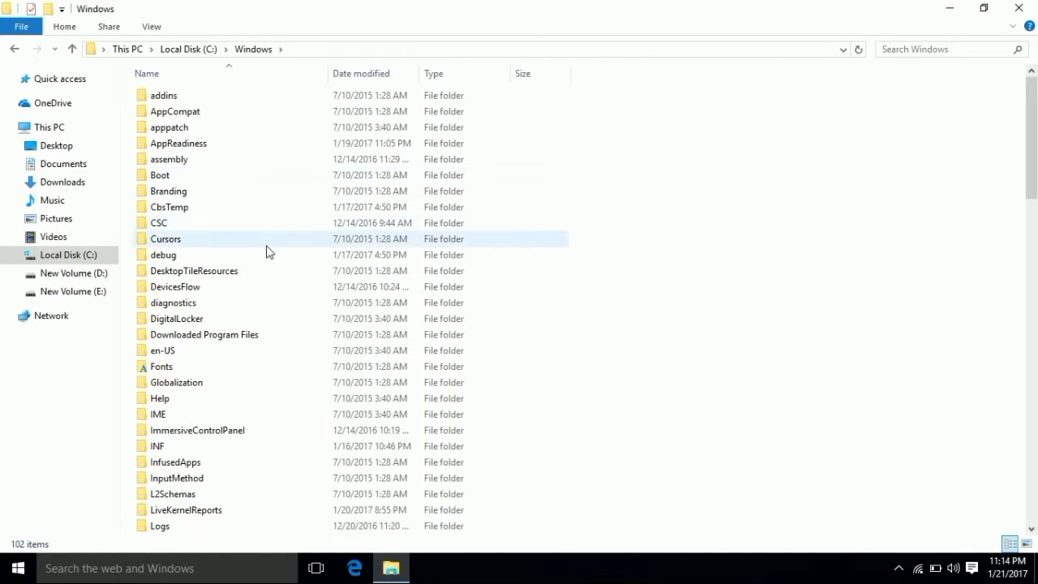
# Open the System32 folder inside Windows using keyboard navigation
pyautogui.press('a')
pyautogui.press('a')
pyautogui.press('h')
pyautogui.press('l')
pyautogui.press('l')
pyautogui.press('l')
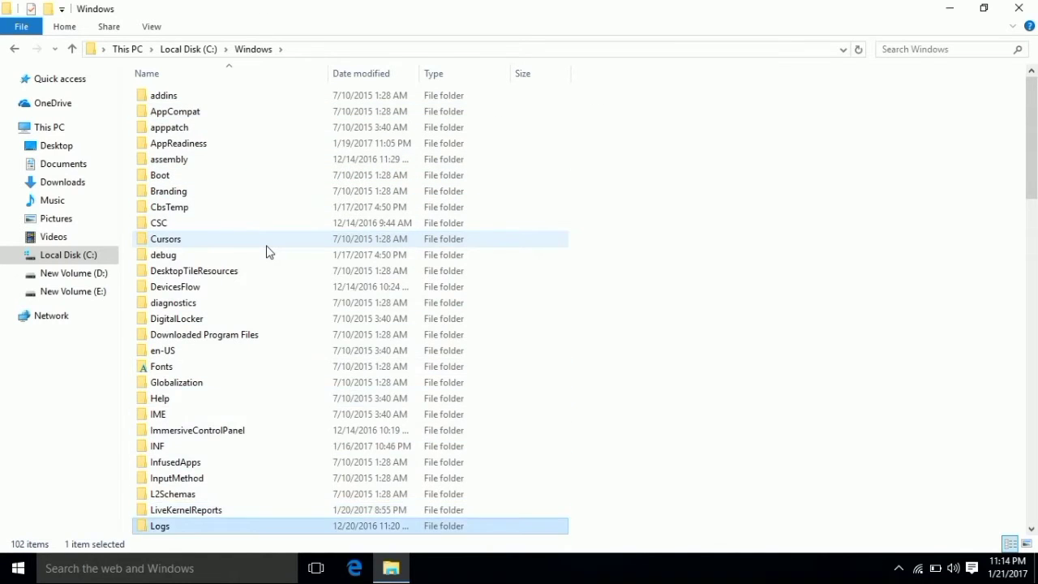
pyautogui.press('m')
pyautogui.press('m')
pyautogui.press('Down')
pyautogui.press('Down')
pyautogui.press('Down')
pyautogui.press('Down')
pyautogui.press('Down')
pyautogui.press('Down')
pyautogui.press('Down')
pyautogui.press('Down')
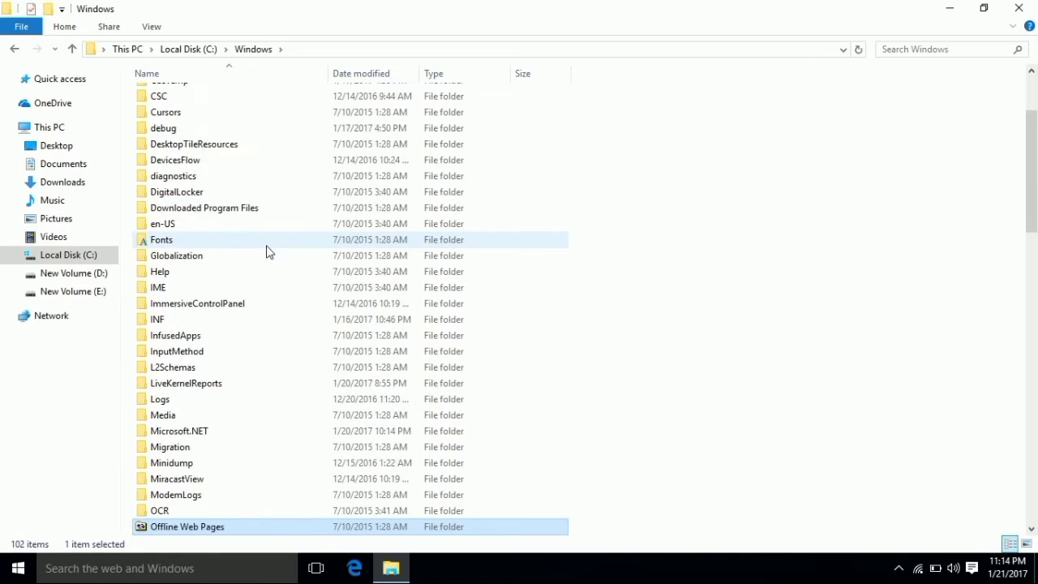
pyautogui.press('Down')
pyautogui.press('Down')
pyautogui.press('Down')
pyautogui.press('Down')
pyautogui.press('Down')
pyautogui.press('Down')
pyautogui.press('Down')
pyautogui.press('Down')
pyautogui.press('Down')
pyautogui.press('Down')
pyautogui.press('Down')
pyautogui.press('Down')
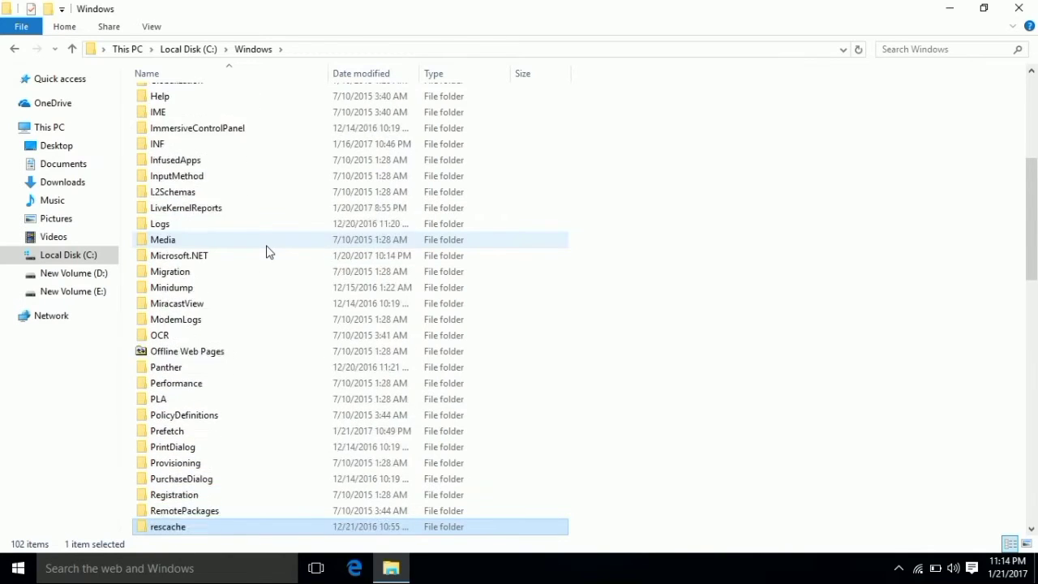
pyautogui.press('Down')
pyautogui.press('Down')
pyautogui.press('Down')
pyautogui.press('Down')
pyautogui.press('Down')
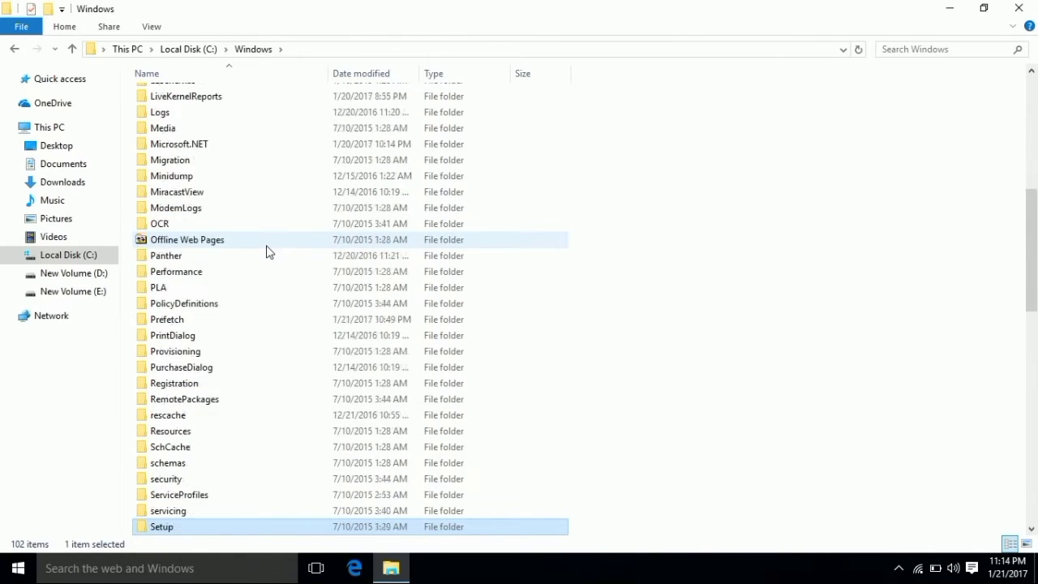
pyautogui.press('Down')
pyautogui.press('Down')
pyautogui.press('Down')
pyautogui.press('Down')
pyautogui.press('Down')
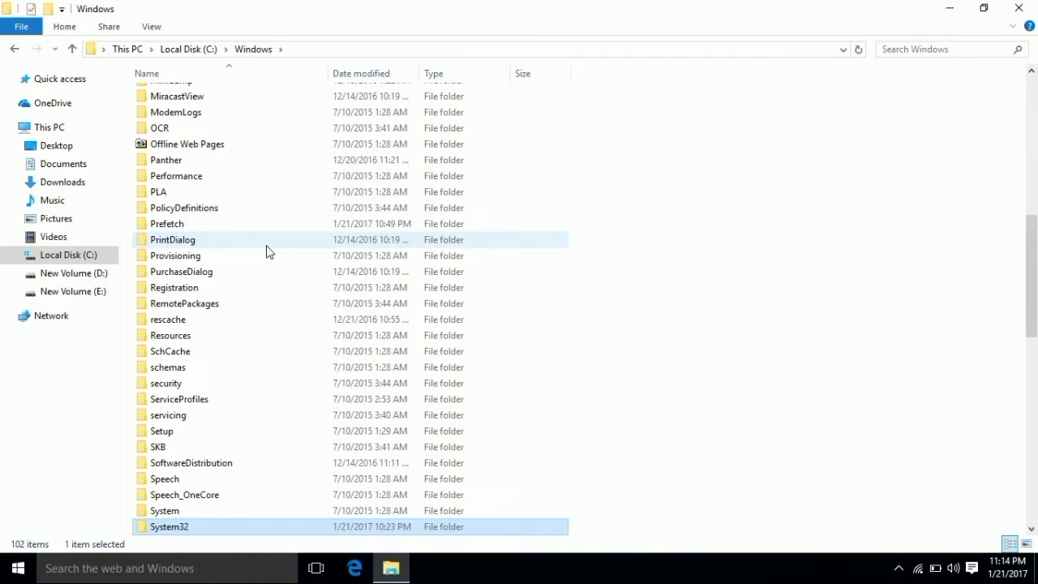
pyautogui.press('Return')
# Open the drivers folder in System32, then its etc folder
pyautogui.press('Down')
pyautogui.press('Down')
pyautogui.press('Down')
pyautogui.press('Down')
pyautogui.press('Down')
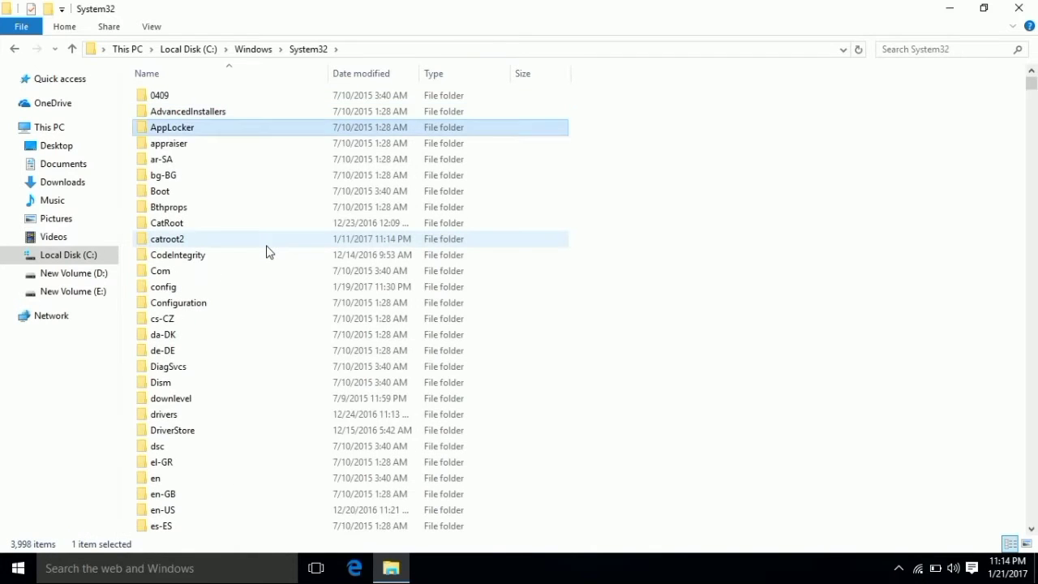
pyautogui.press('Down')
pyautogui.press('Down')
pyautogui.press('Down')
pyautogui.press('Down')
pyautogui.press('Down')
pyautogui.press('Down')
pyautogui.press('Down')
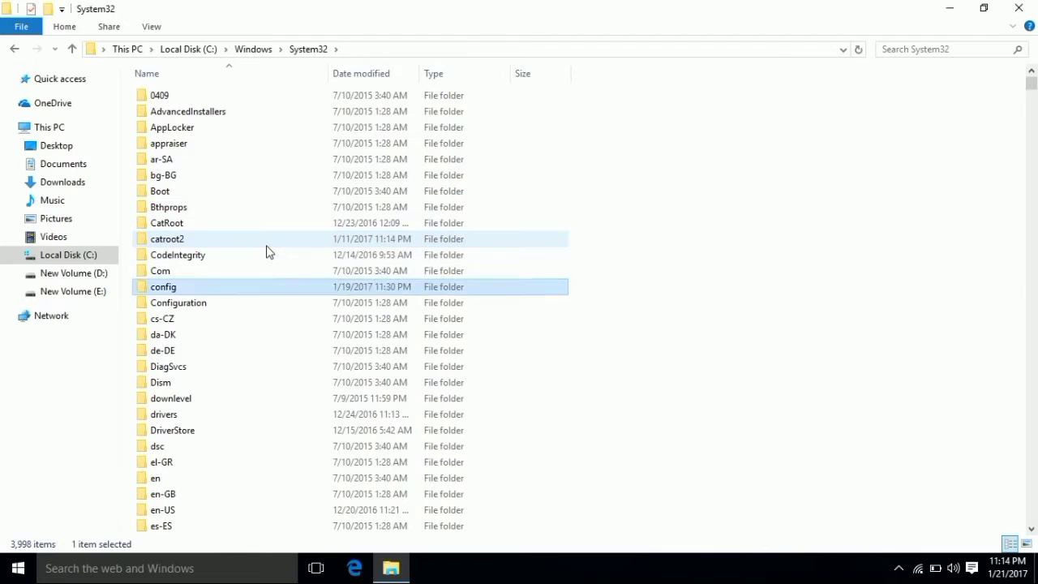
pyautogui.press('e')
pyautogui.press('Up')
pyautogui.press('Up')
pyautogui.press('Up')
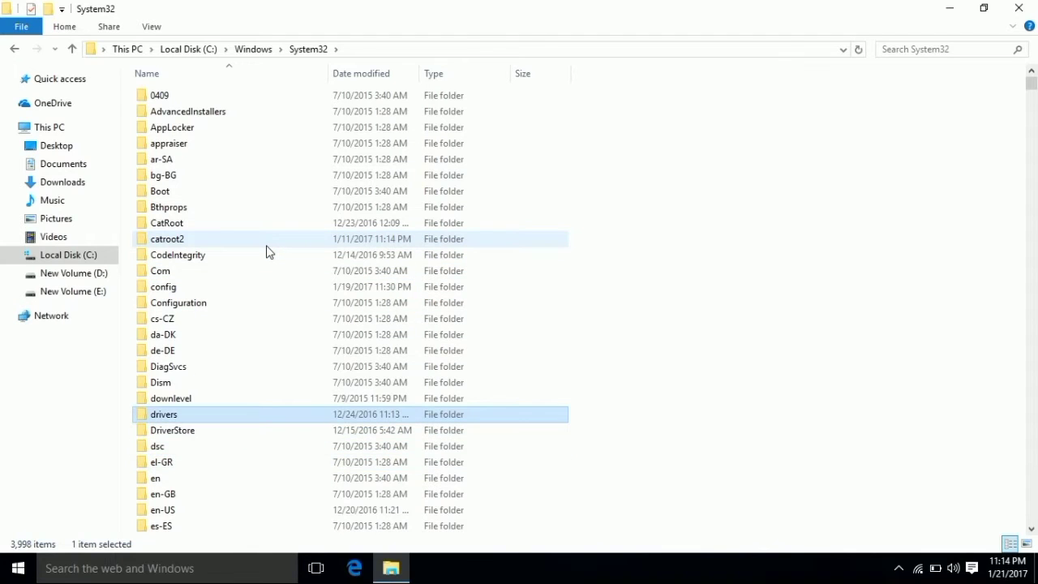
pyautogui.press('Return')
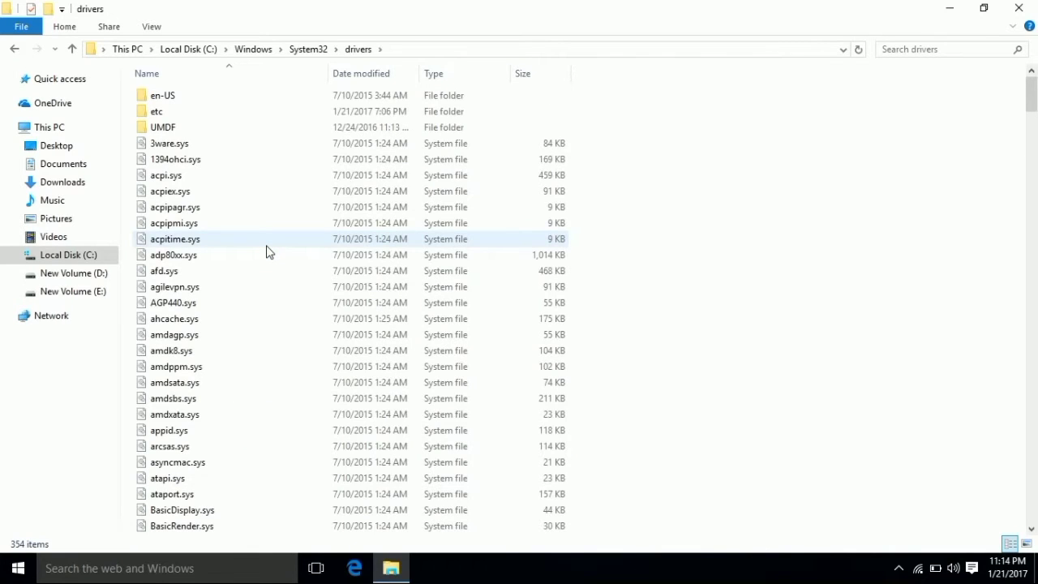
pyautogui.press('e')
pyautogui.press('t')
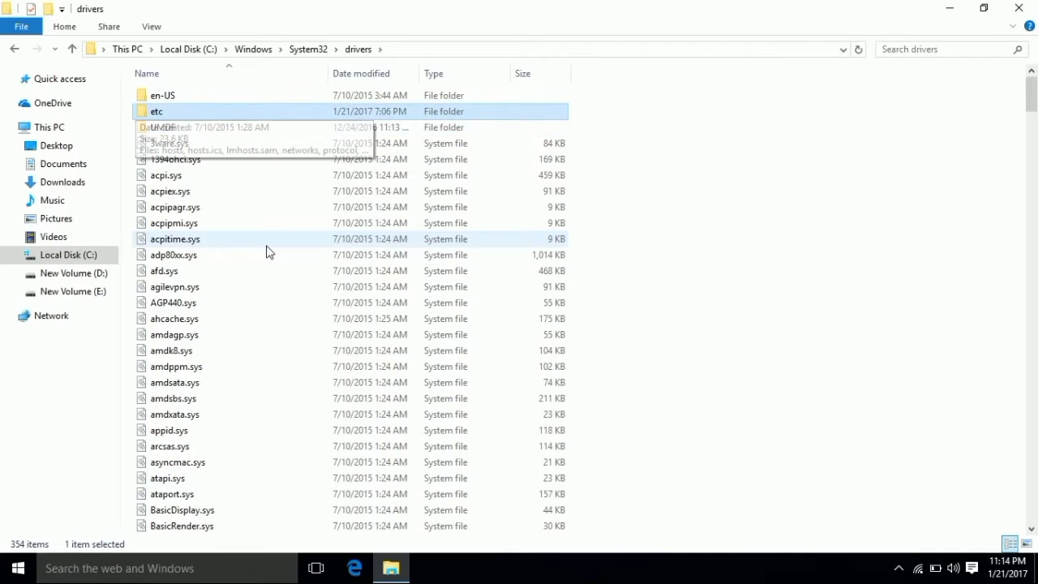
pyautogui.press('Return')
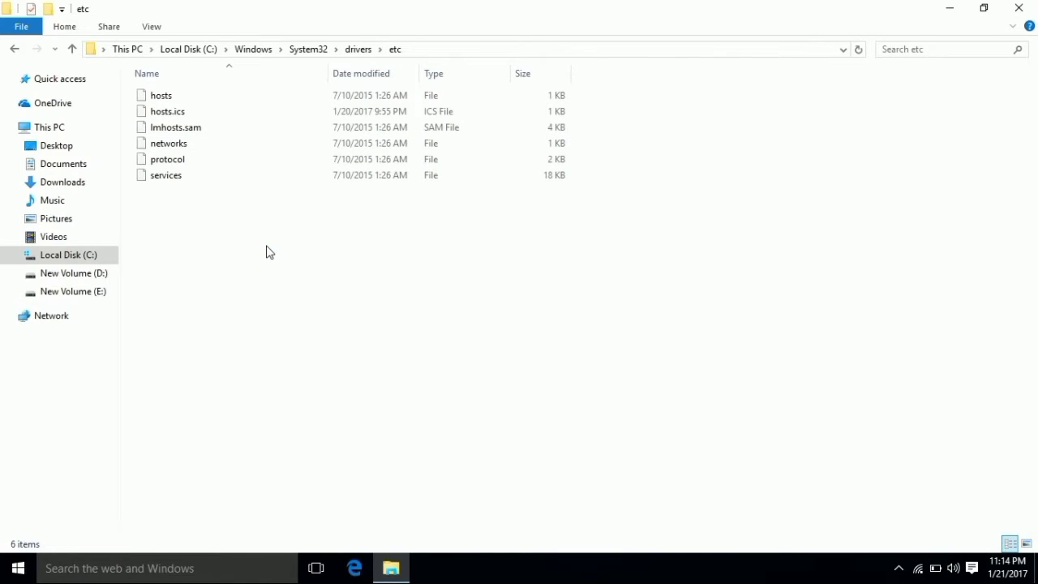
# Copy the hosts file from etc and switch to New Volume (D:)
pyautogui.click(326, 94)
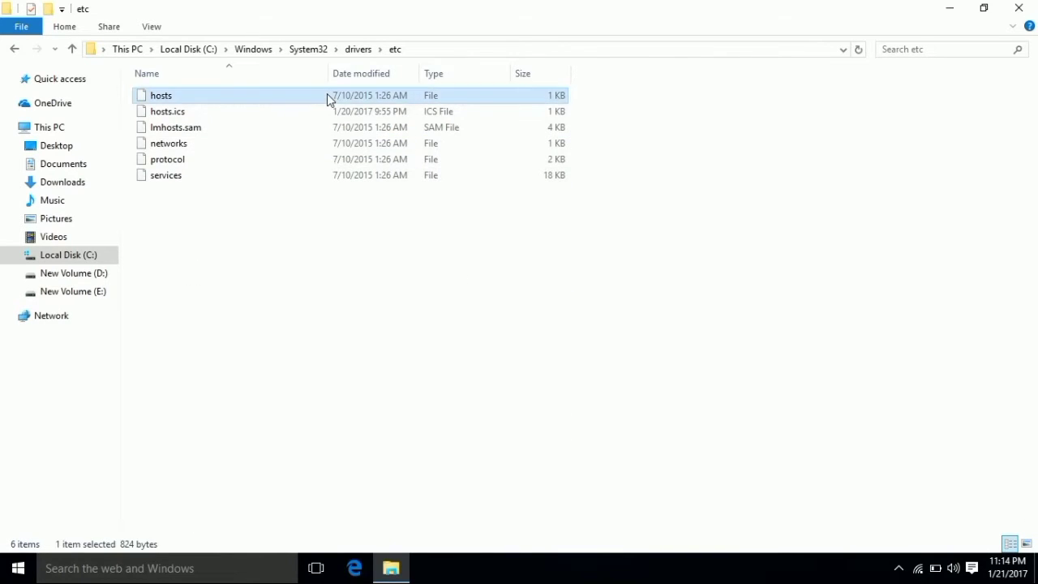
pyautogui.rightClick(327, 95)
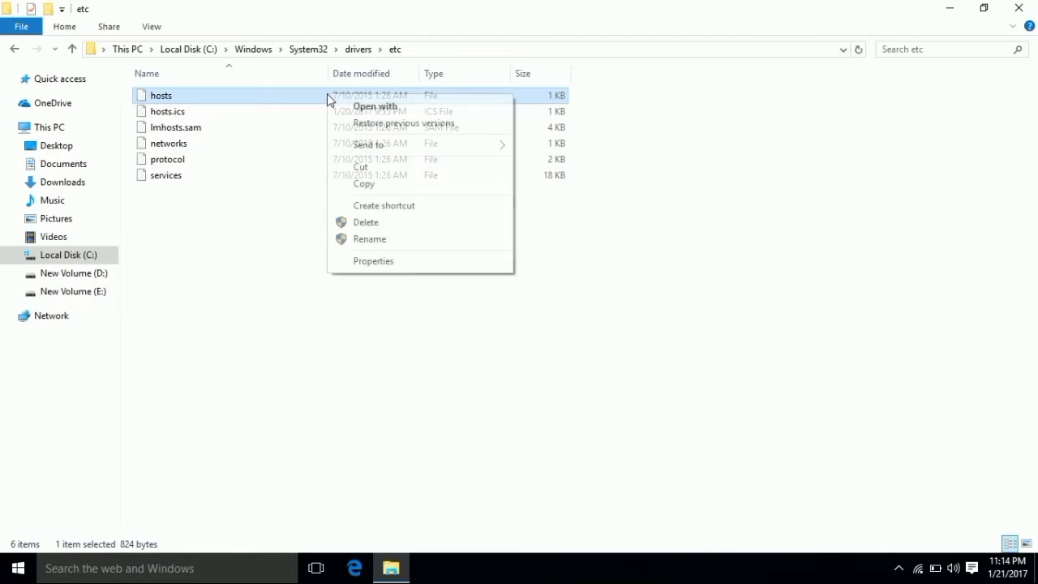
pyautogui.click(362, 182)
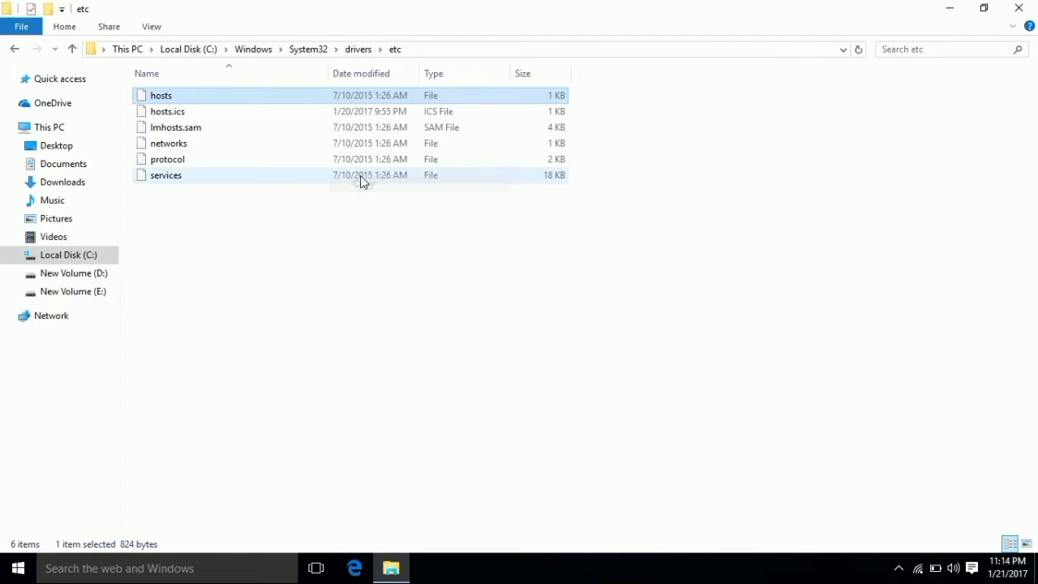
pyautogui.click(62, 275)
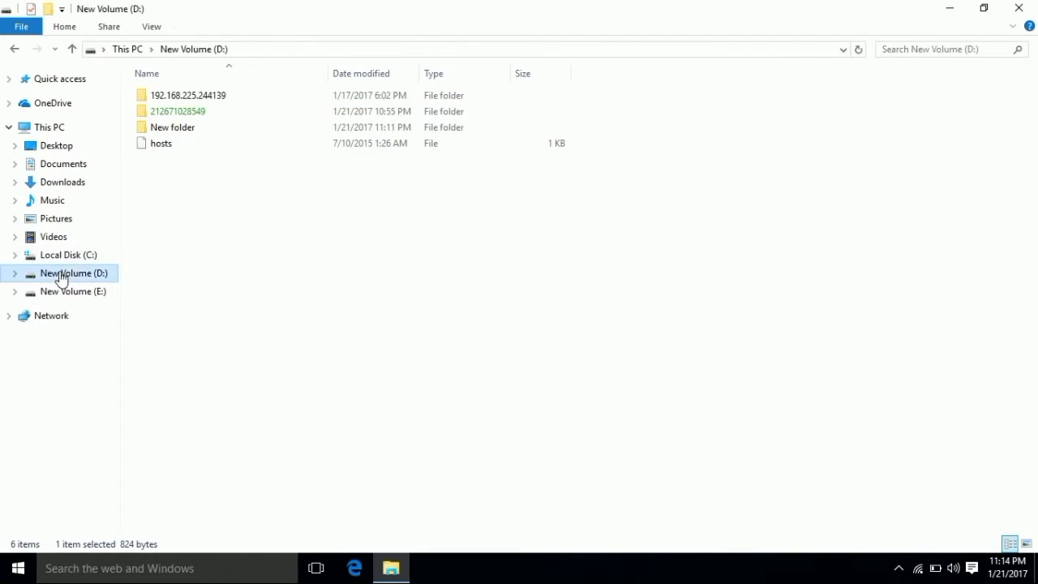
# Paste the hosts file into D:\New folder and open the copy with WordPad
pyautogui.doubleClick(207, 130)
pyautogui.rightClick(207, 128)
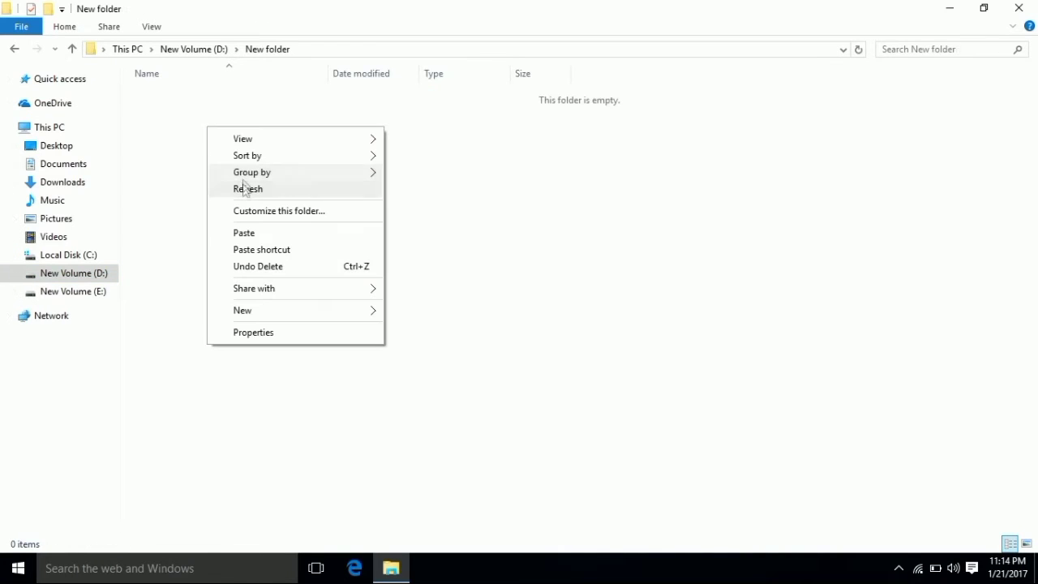
pyautogui.click(245, 235)
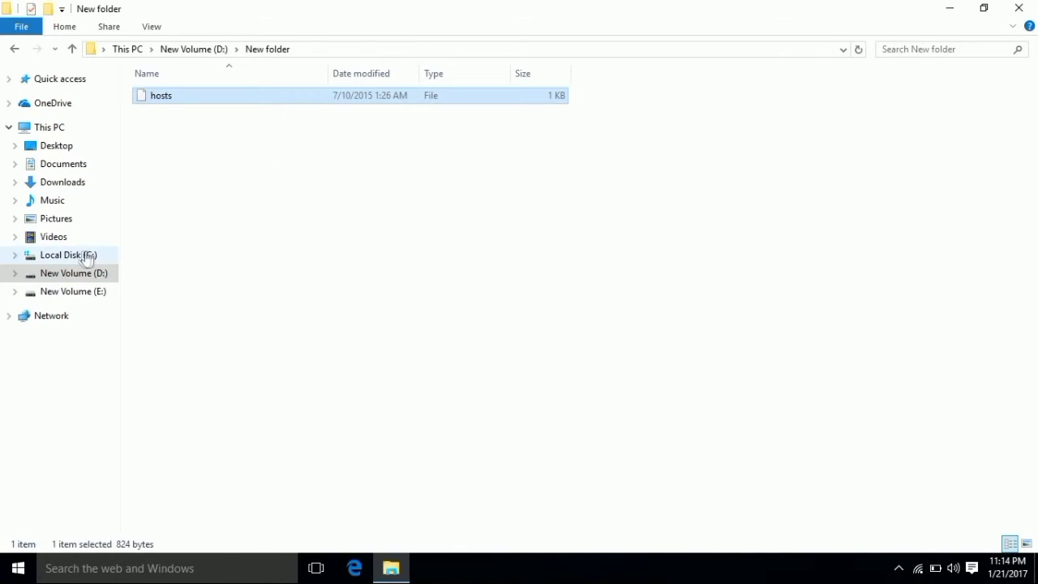
pyautogui.doubleClick(207, 95)
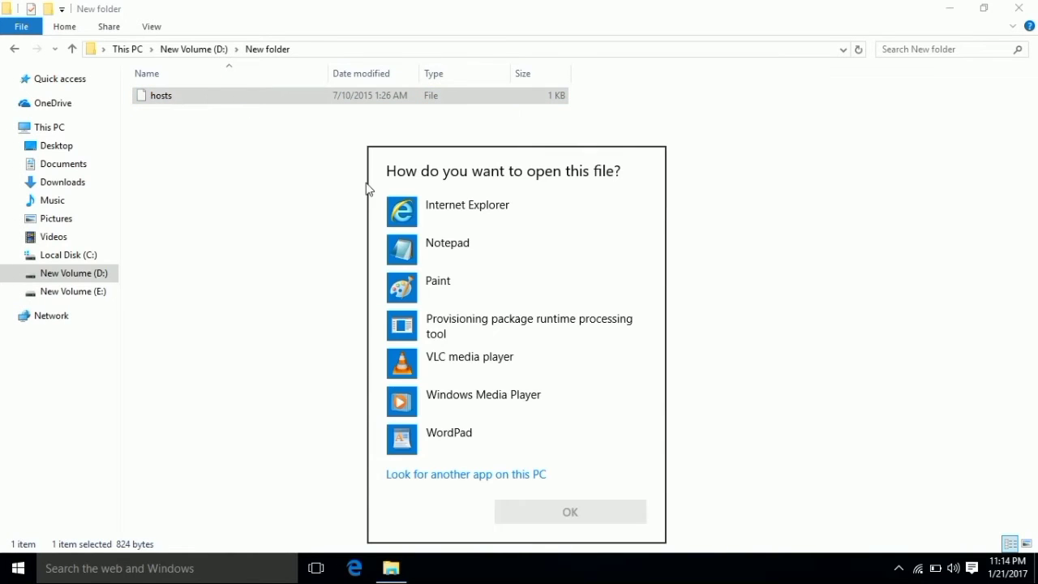
pyautogui.doubleClick(473, 437)
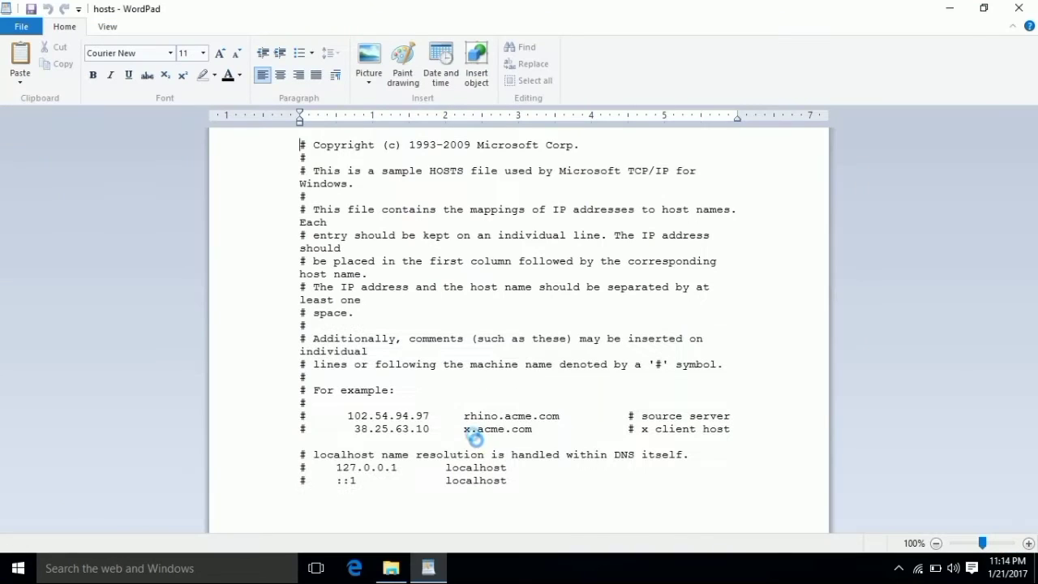
pyautogui.click(471, 505)
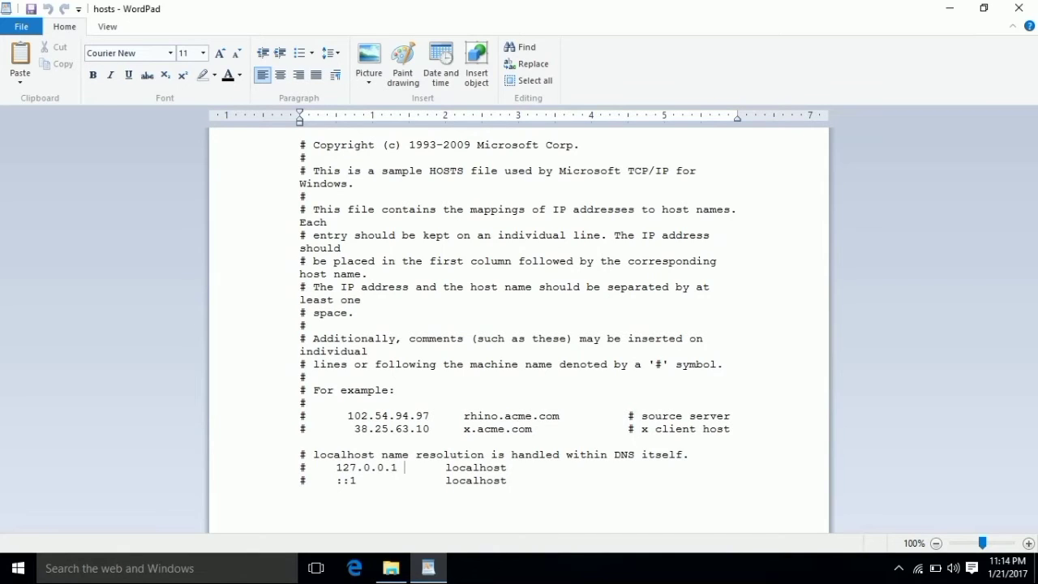
pyautogui.moveTo(394, 467); pyautogui.dragTo(444, 467)
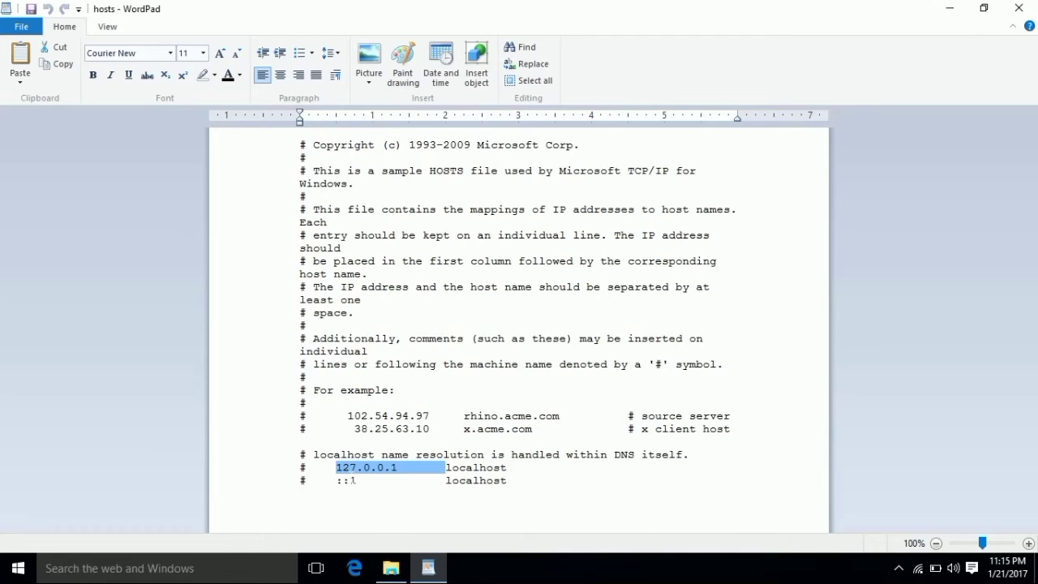
pyautogui.click(300, 493)
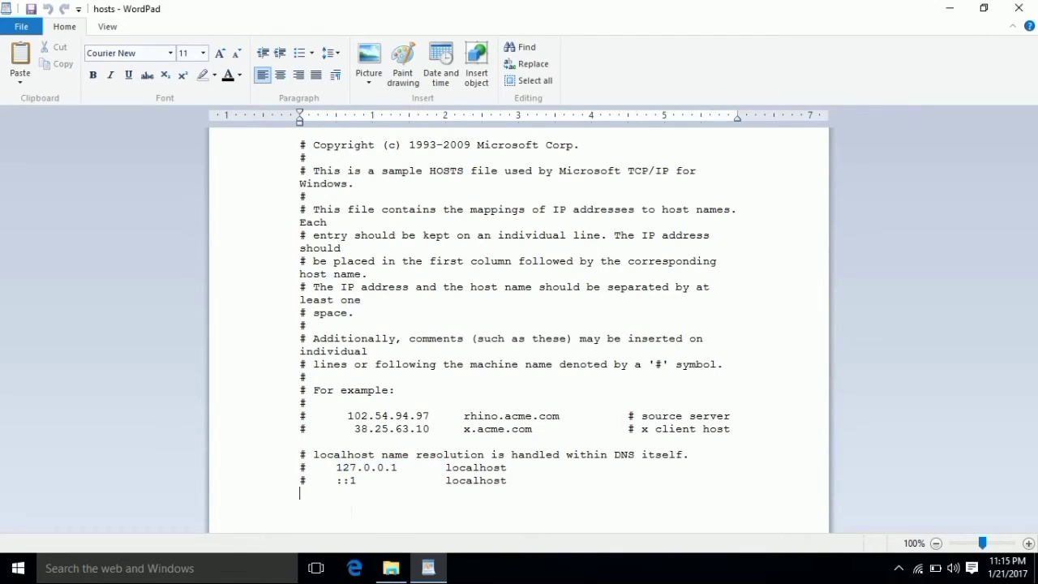
pyautogui.write('127.0.0.1 www.you')
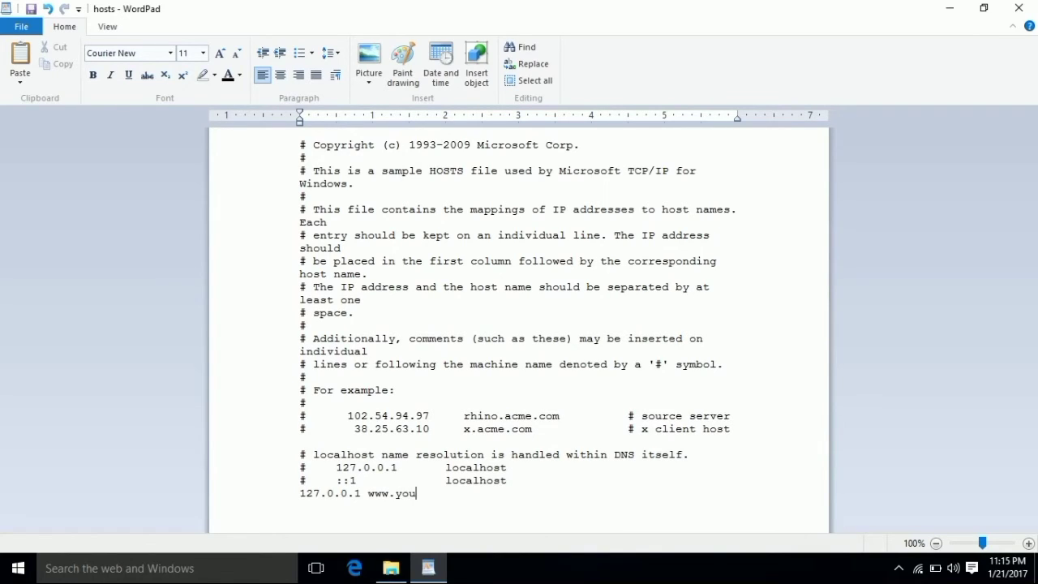
pyautogui.write('be.com')
pyautogui.click(1023, 8)
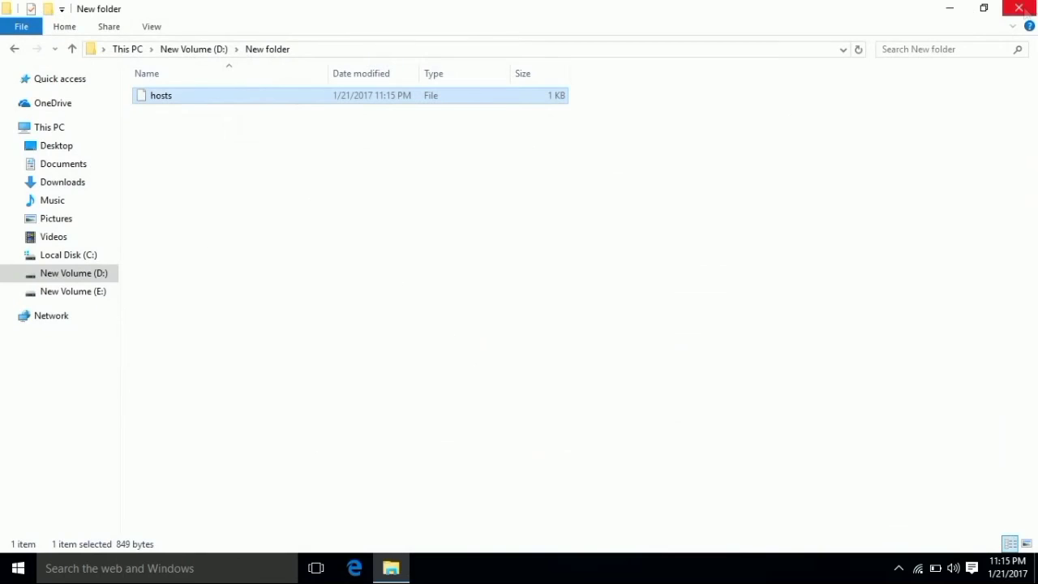
pyautogui.doubleClick(563, 99)
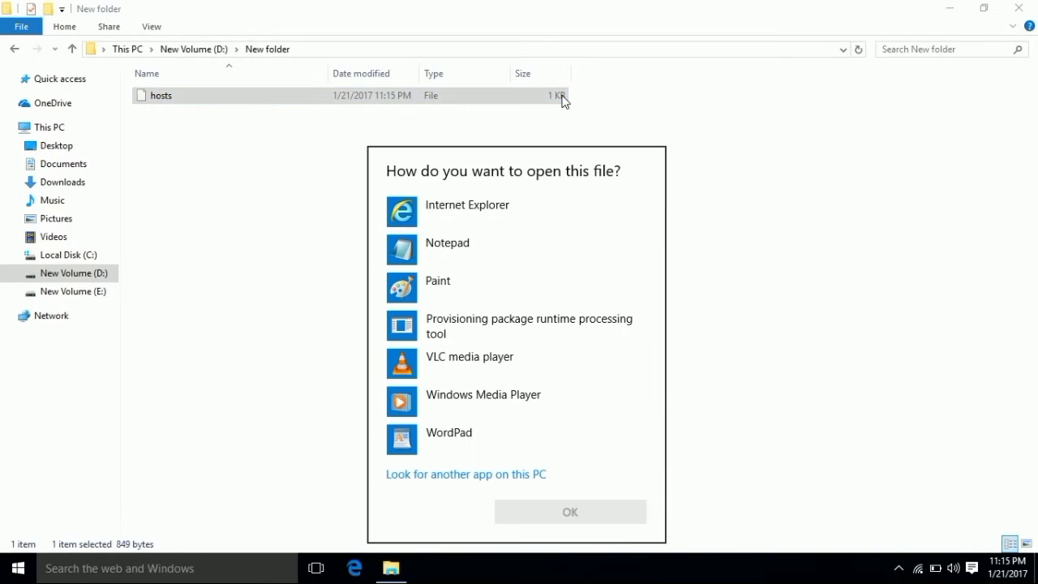
pyautogui.doubleClick(489, 271)
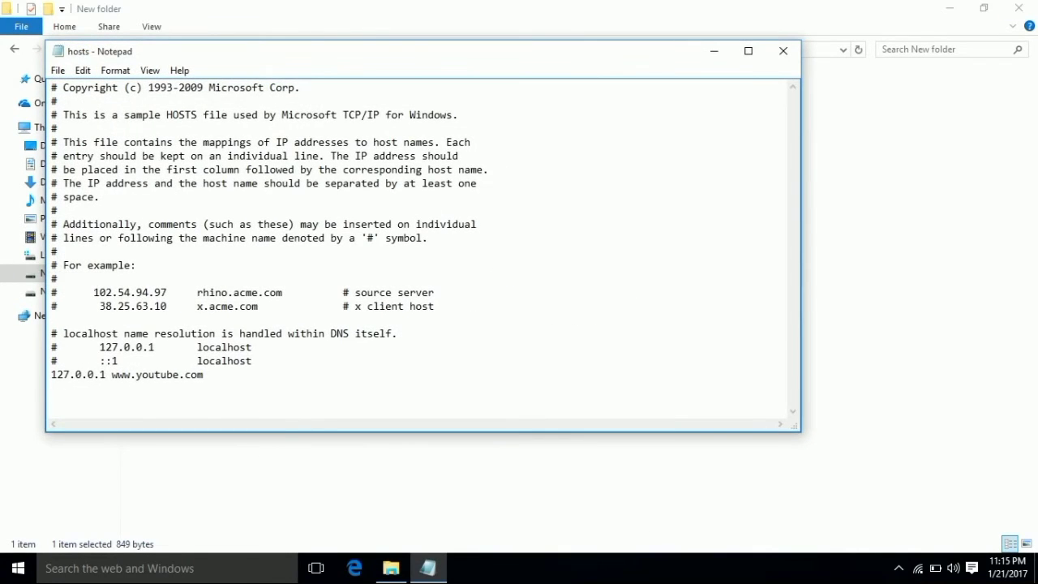
pyautogui.click(783, 49)
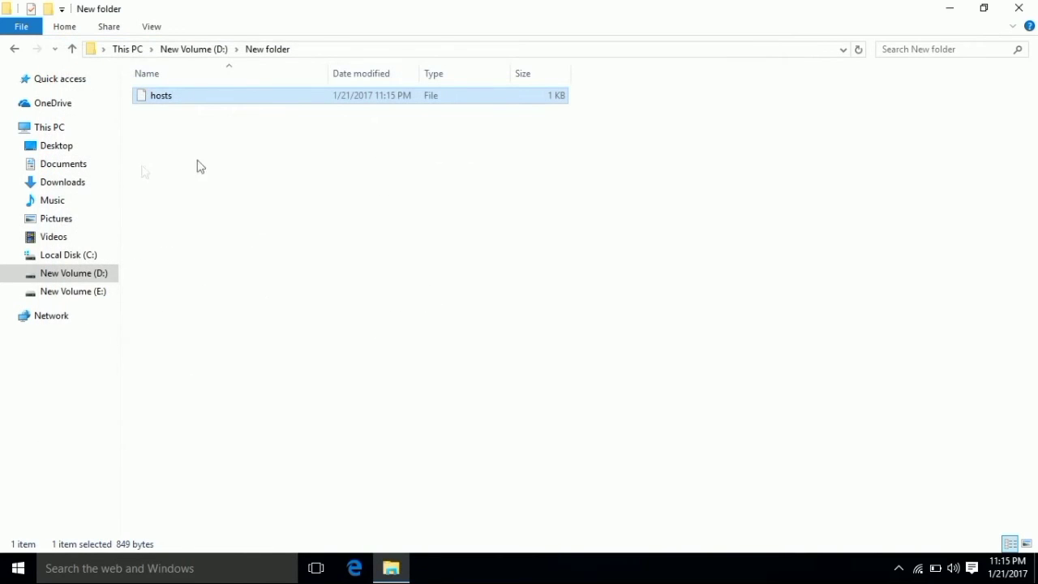
# Copy the edited hosts file and return to the System32\drivers\etc folder
pyautogui.rightClick(166, 104)
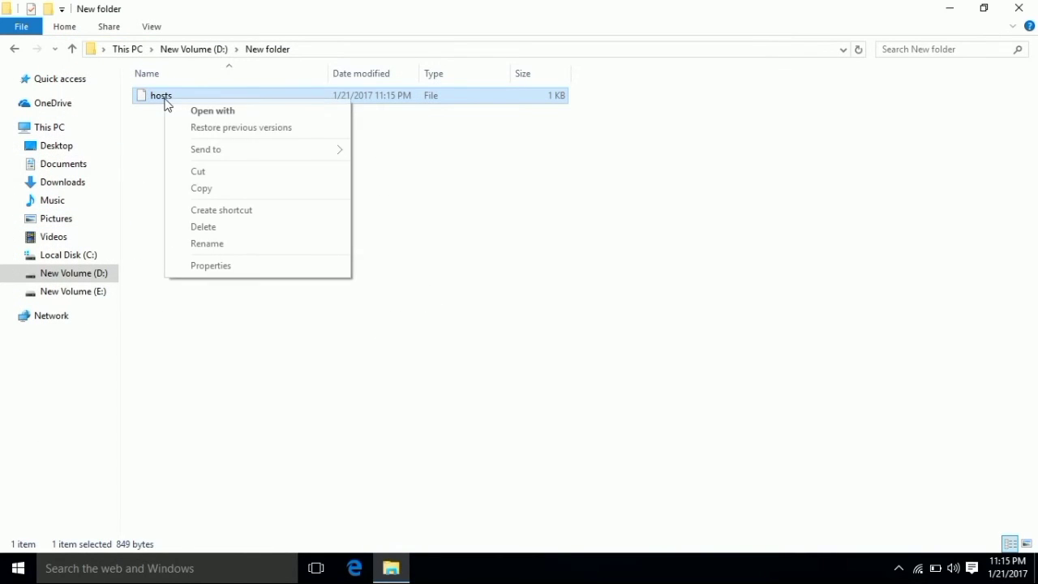
pyautogui.click(224, 192)
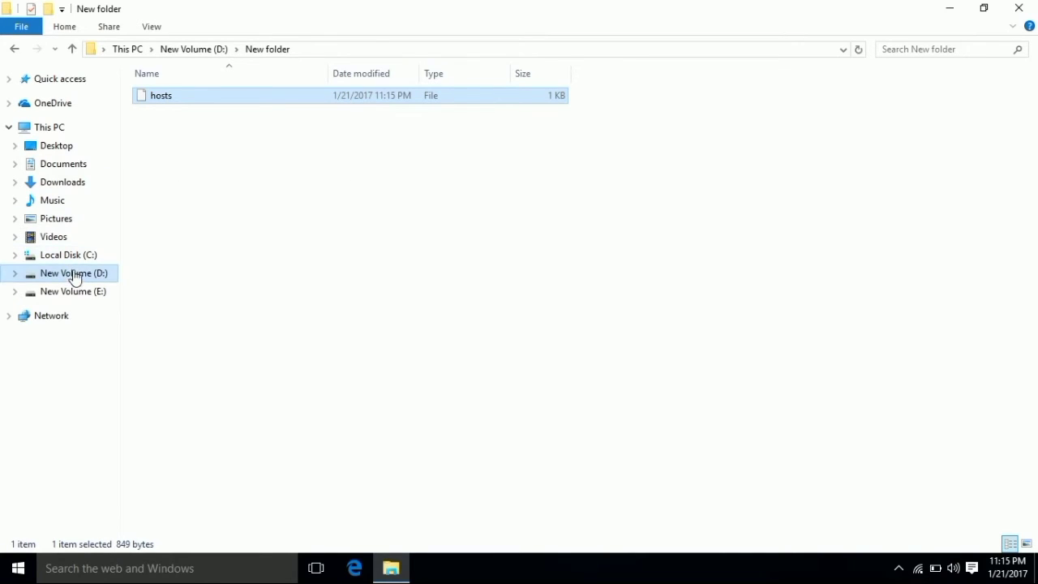
pyautogui.click(18, 50)
pyautogui.click(11, 50)
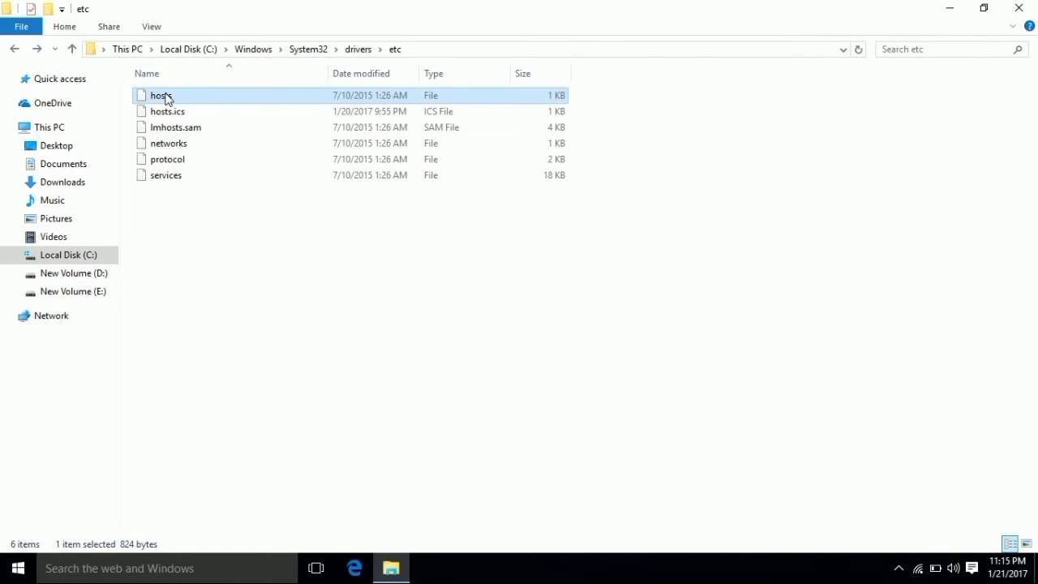
# Delete the original hosts file in etc, granting administrator permission
pyautogui.press('F2')
pyautogui.press('BackSpace')
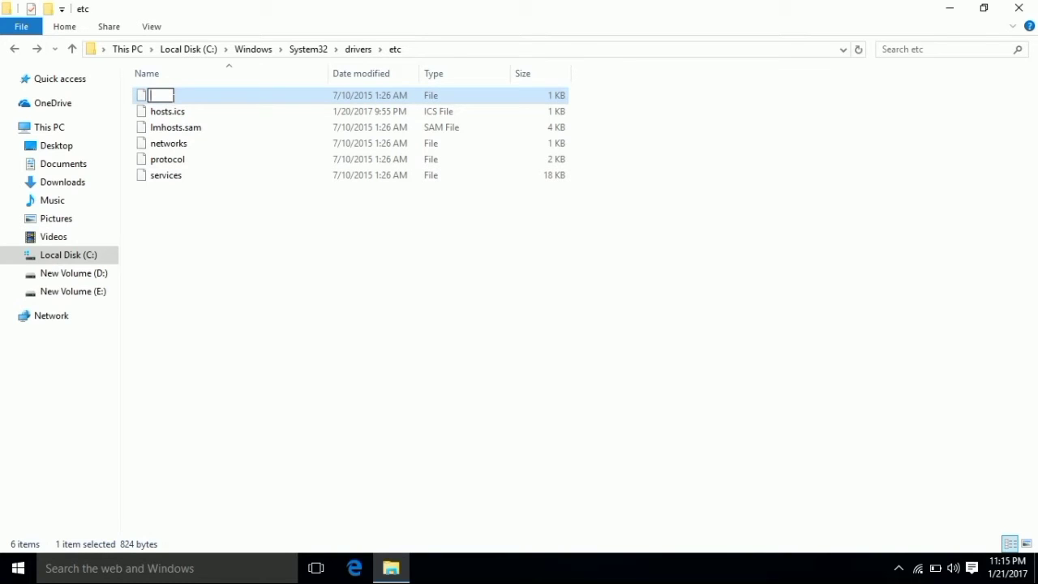
pyautogui.click(186, 97)
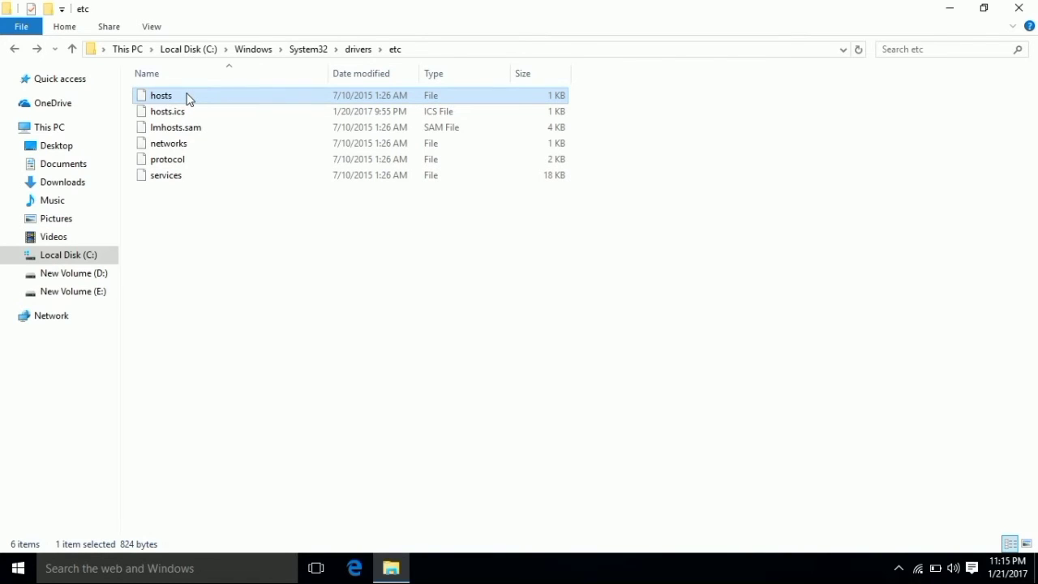
pyautogui.press('Delete')
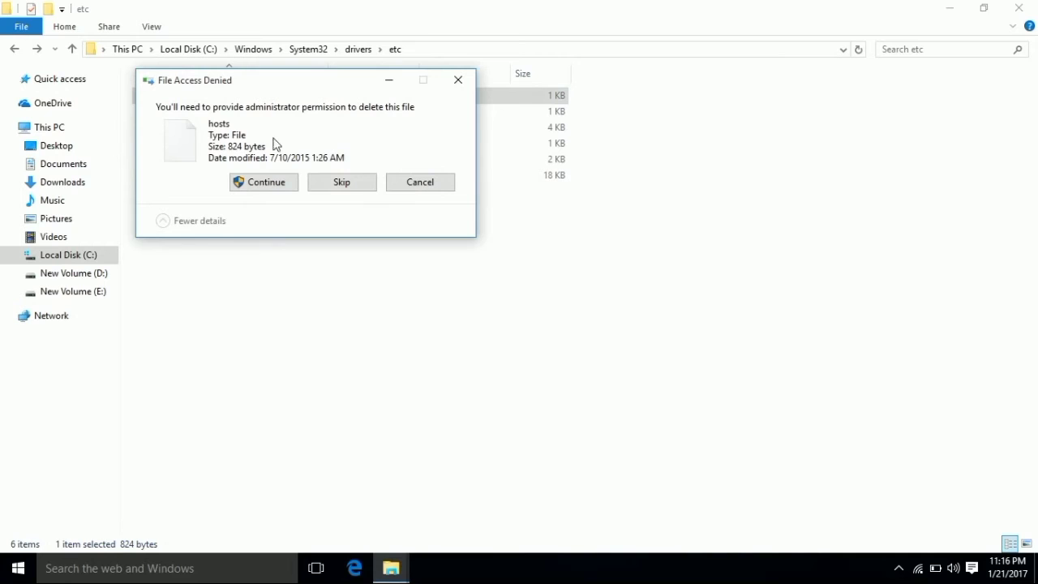
pyautogui.click(268, 182)
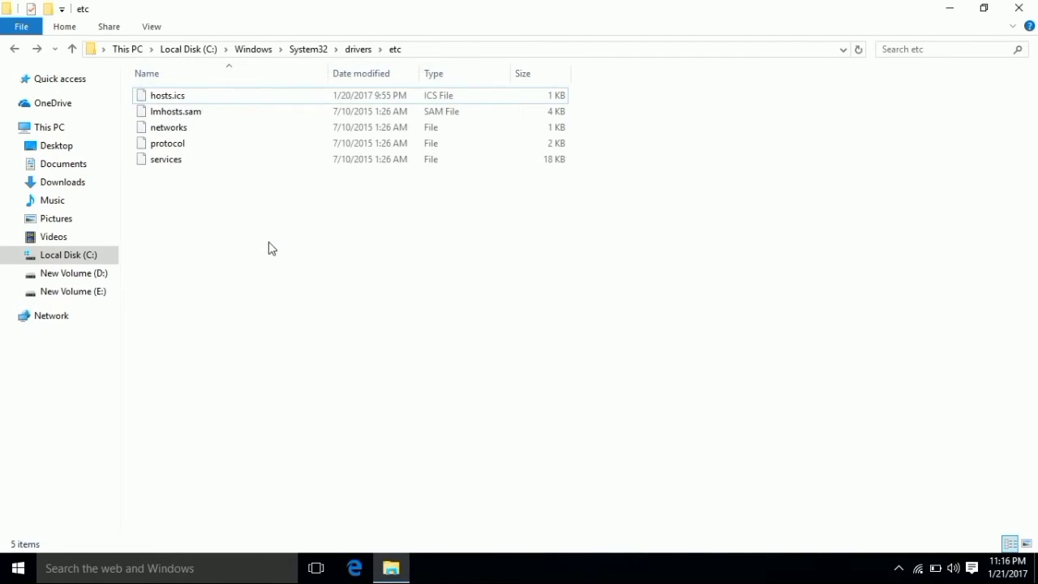
# Paste the edited hosts into etc with administrator permission, close Explorer, and open Start
pyautogui.rightClick(268, 241)
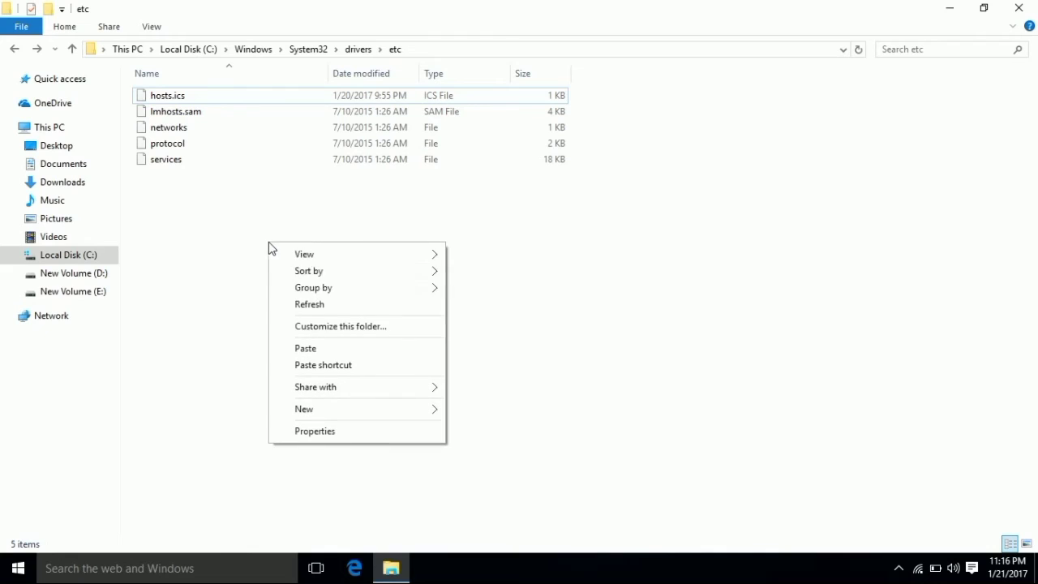
pyautogui.click(310, 350)
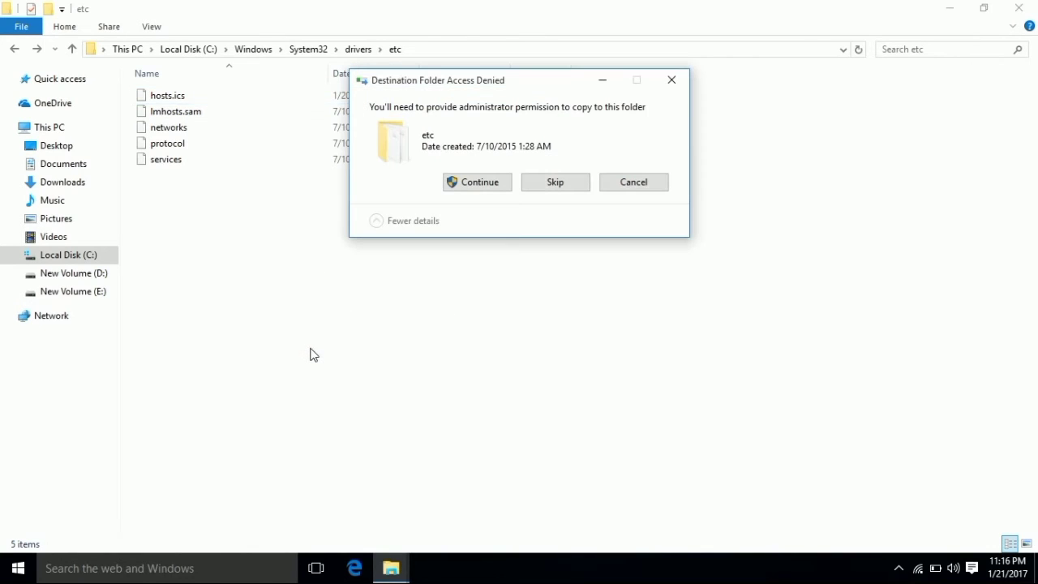
pyautogui.click(487, 188)
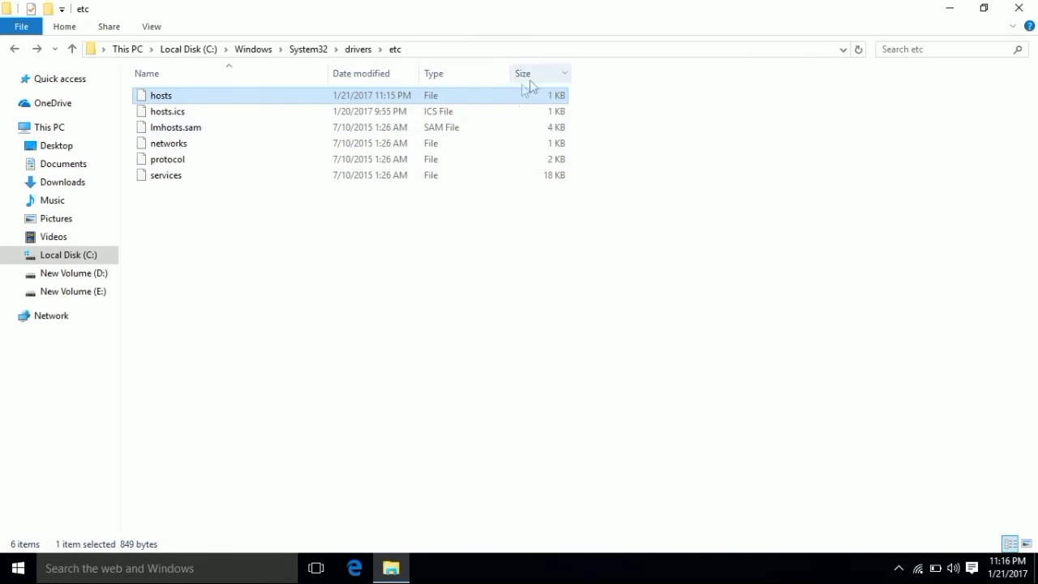
pyautogui.click(1006, 7)
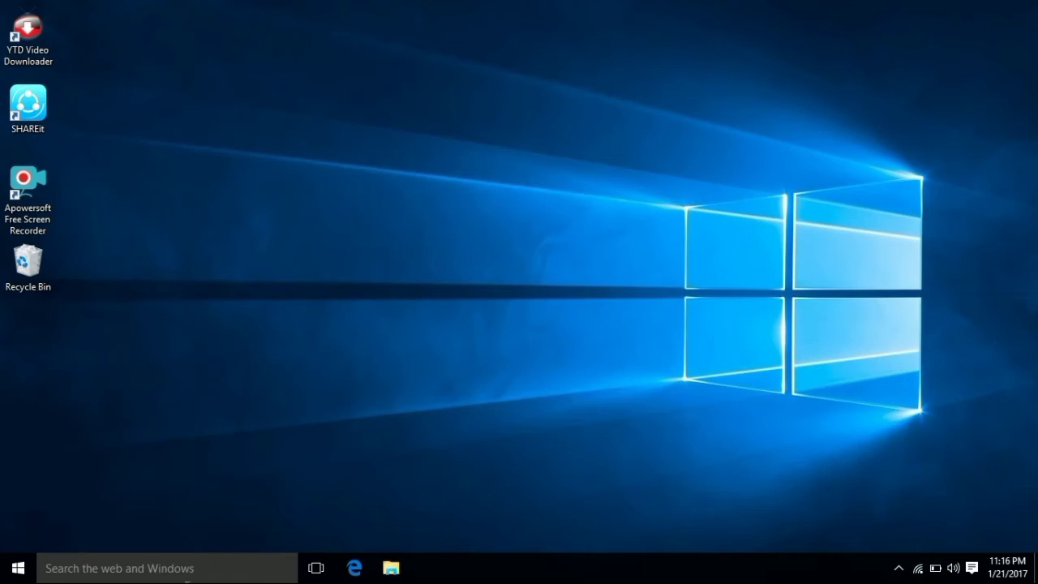
pyautogui.click(15, 565)
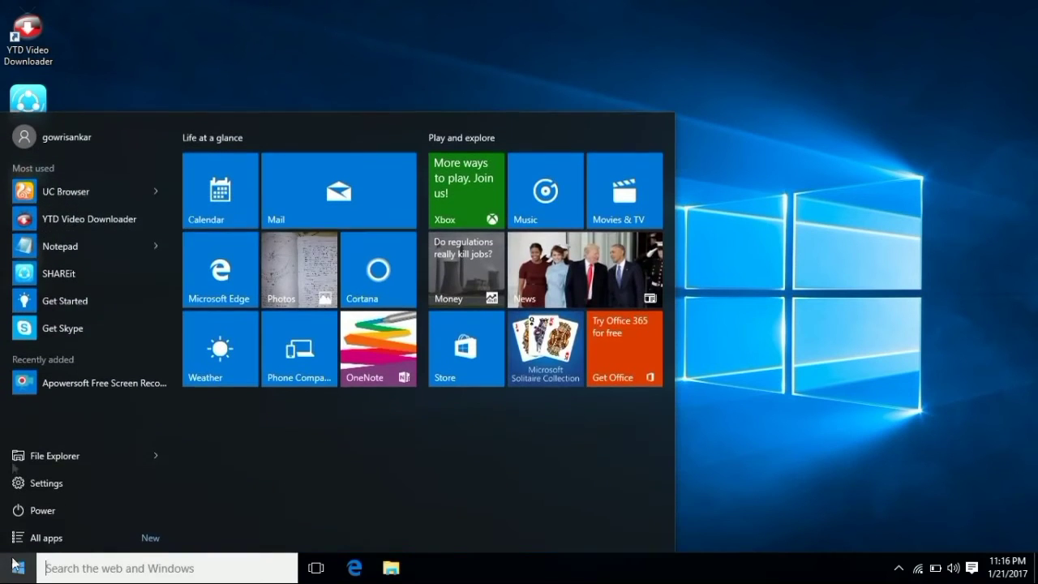